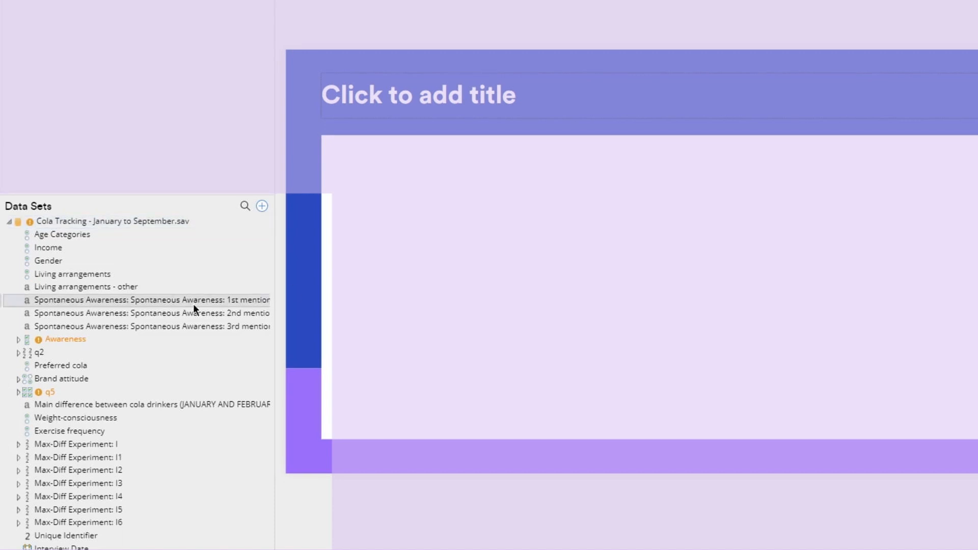
Combine the three Spontaneous Awareness mention variables into one variable set and split it back into separate variables.
shift+click(194, 325)
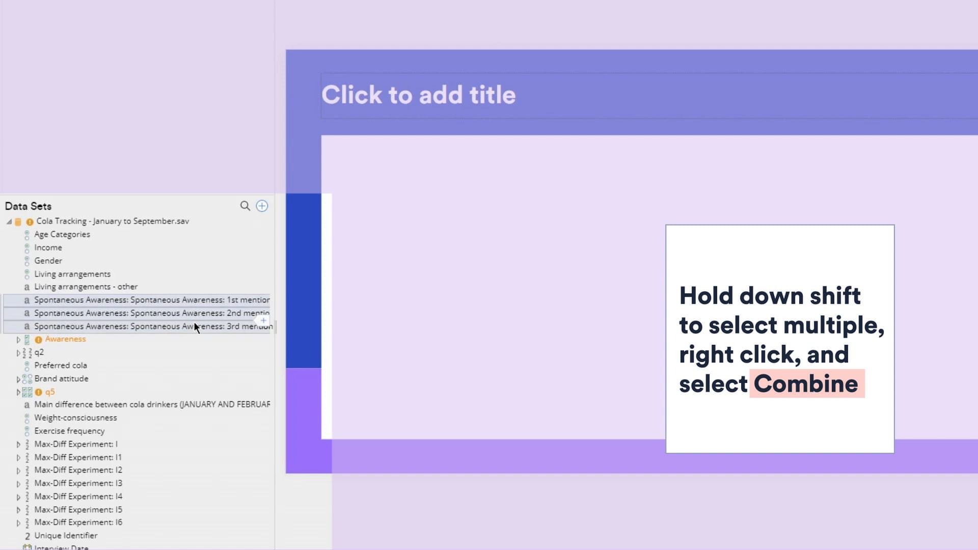
right_click(194, 323)
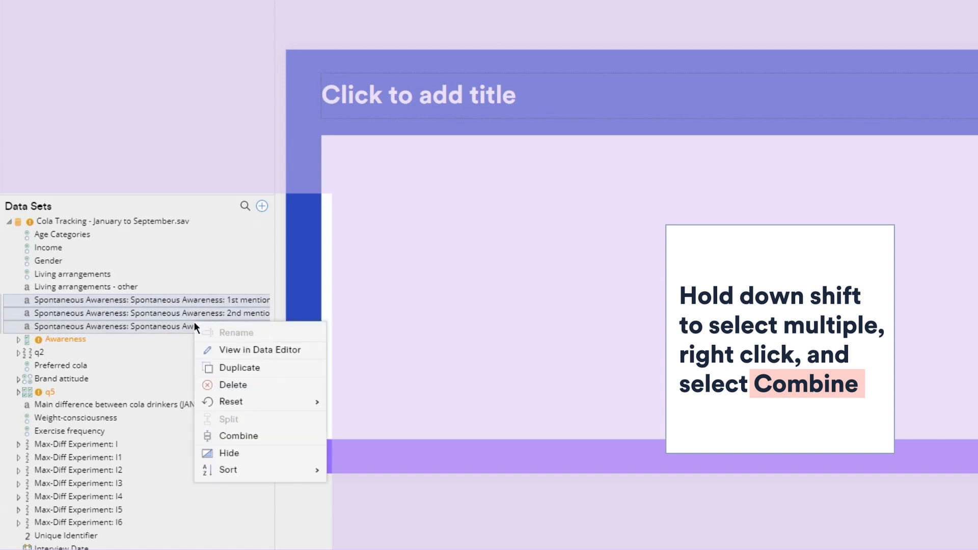
click(243, 437)
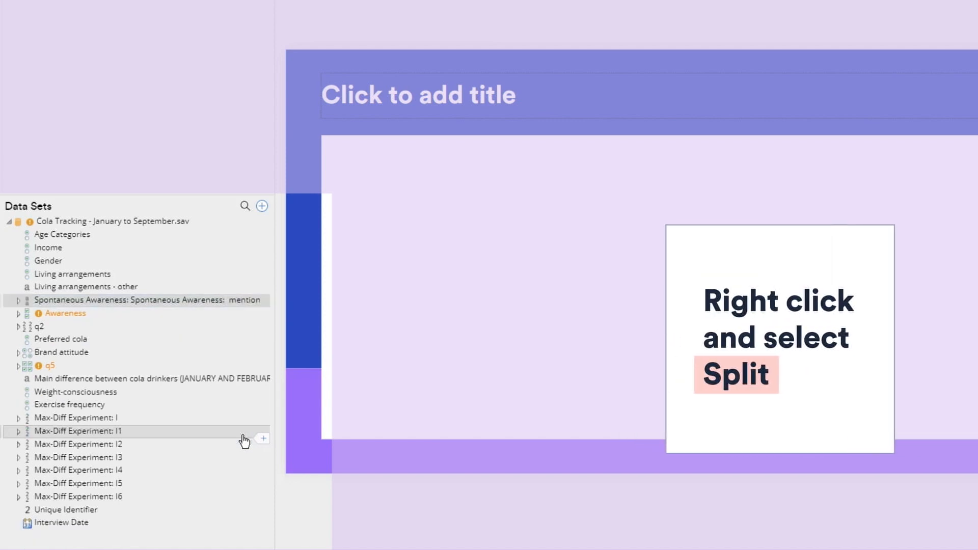
right_click(163, 300)
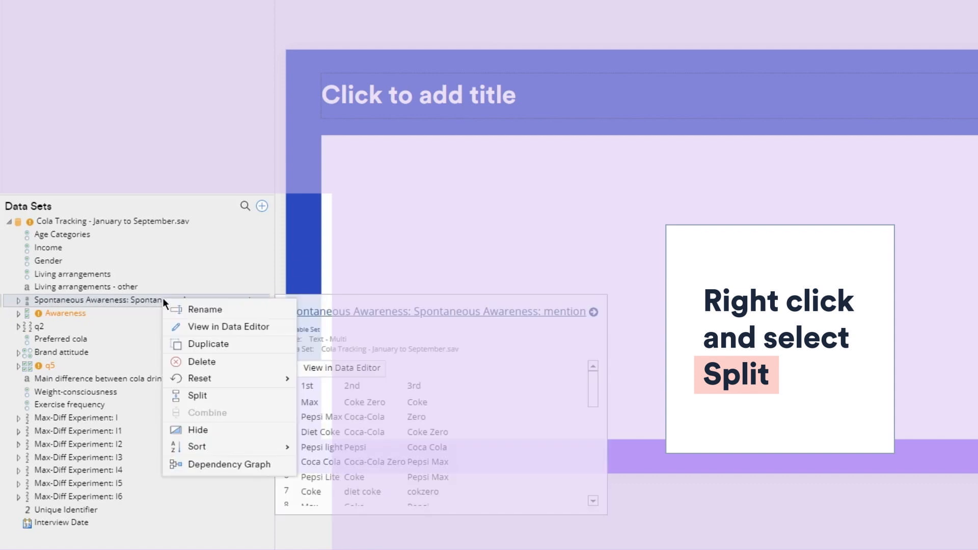
click(199, 396)
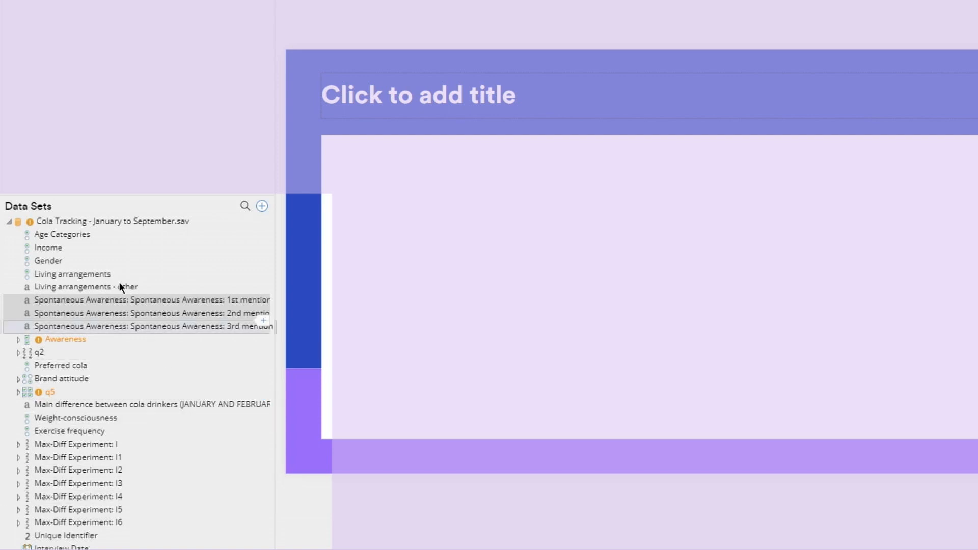
Duplicate the Age Categories variable set and rename the copy Age Summary.
click(93, 238)
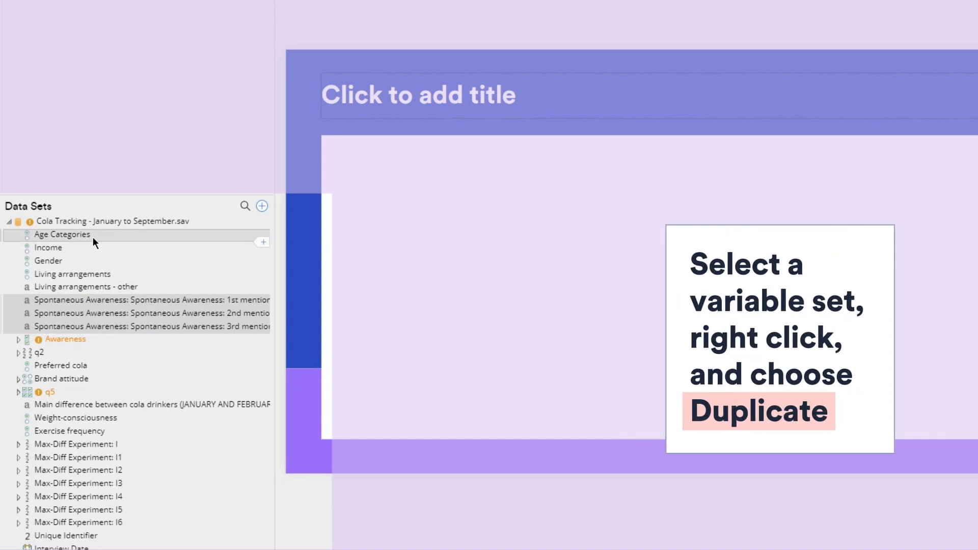
right_click(93, 237)
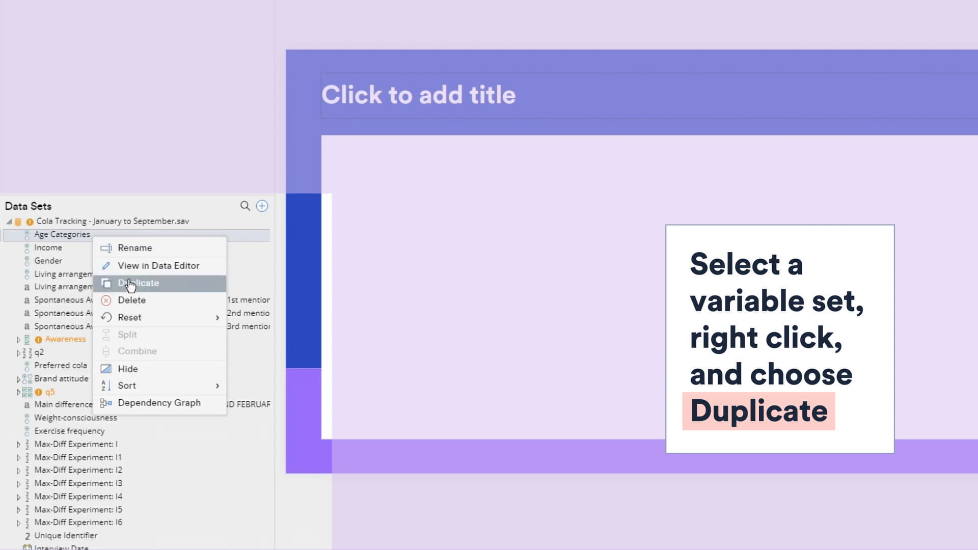
click(130, 286)
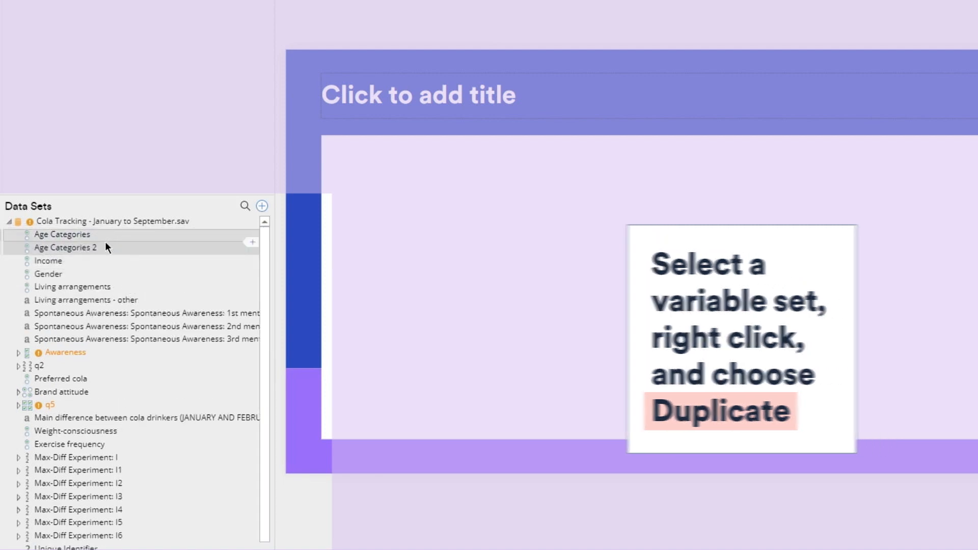
right_click(105, 243)
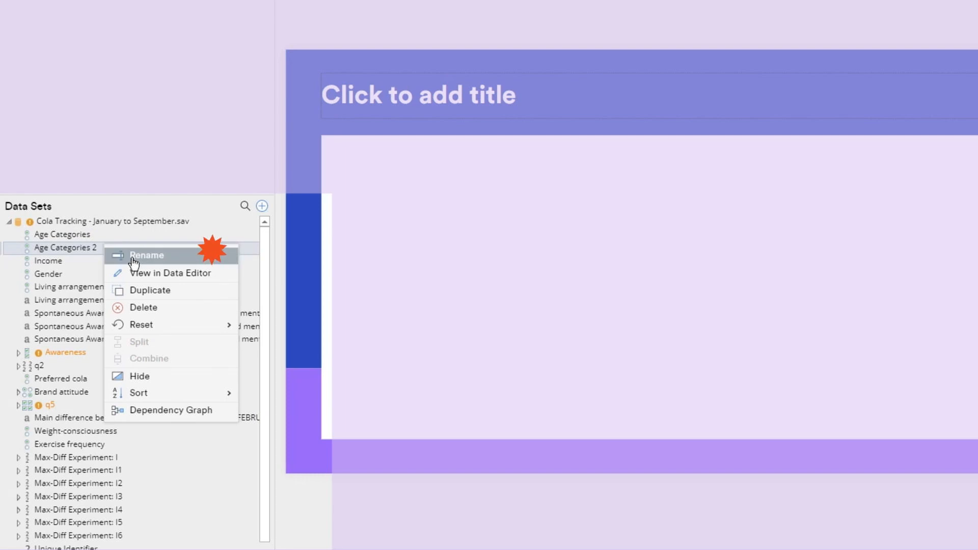
click(131, 255)
text(Age Sum)
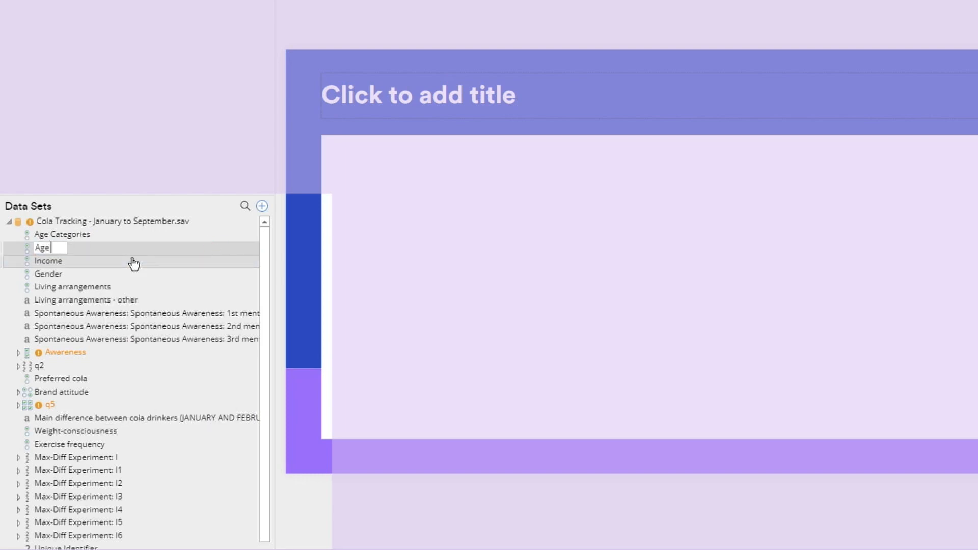
text(mary)
key(Return)
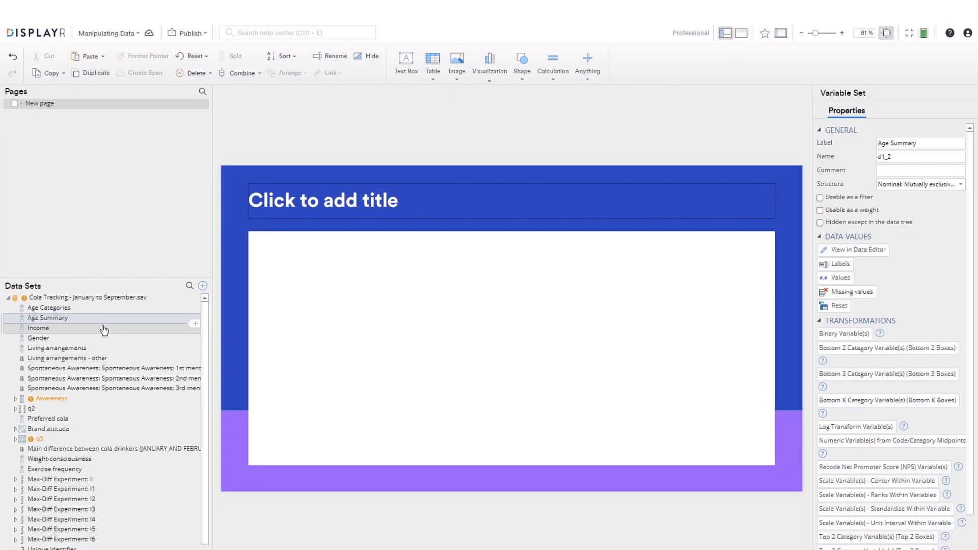
Create side-by-side summary tables of Age Categories and Age Summary in the page's white content area.
shift+click(77, 307)
drag(76, 307, 268, 251)
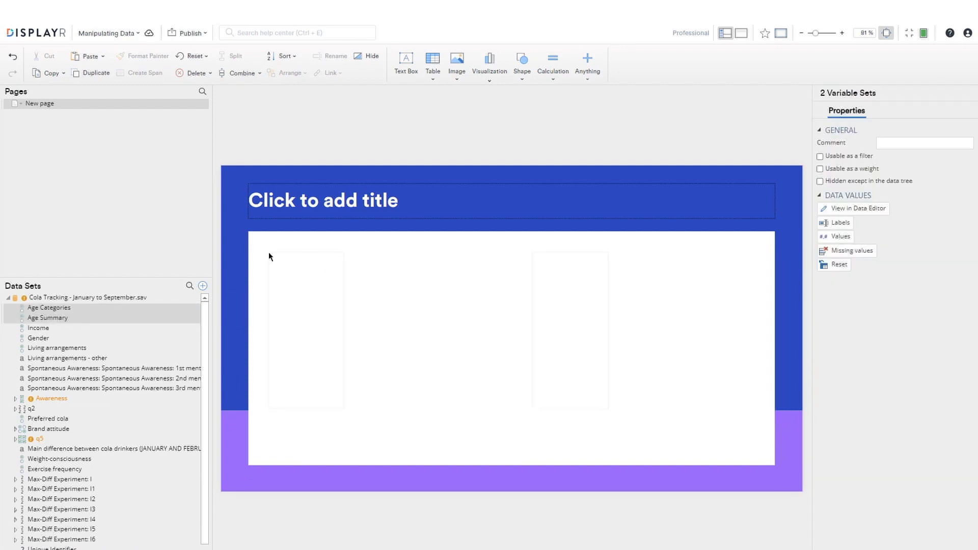
Combine the categories from 18 to 24 through 40 to 44 in the Age Summary table and rename the result Under 45.
click(551, 270)
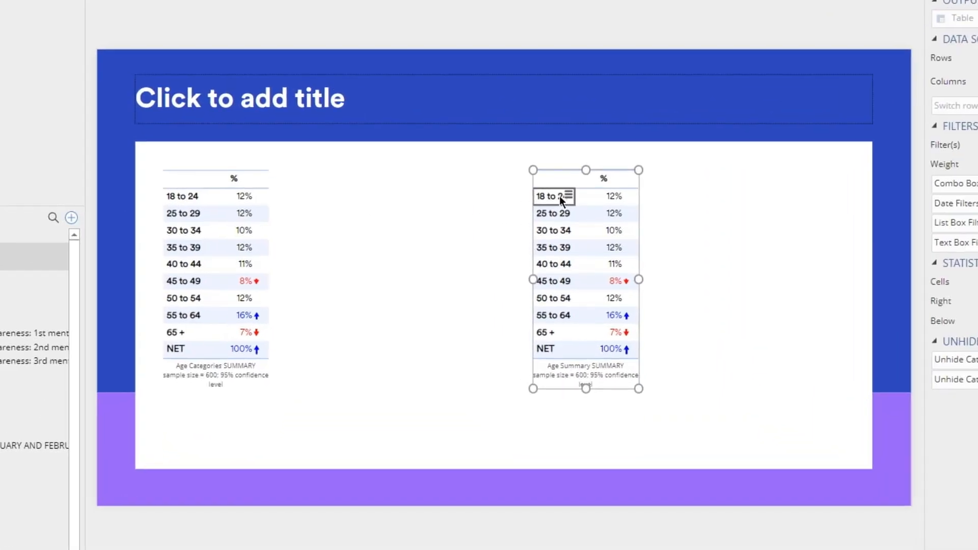
click(559, 198)
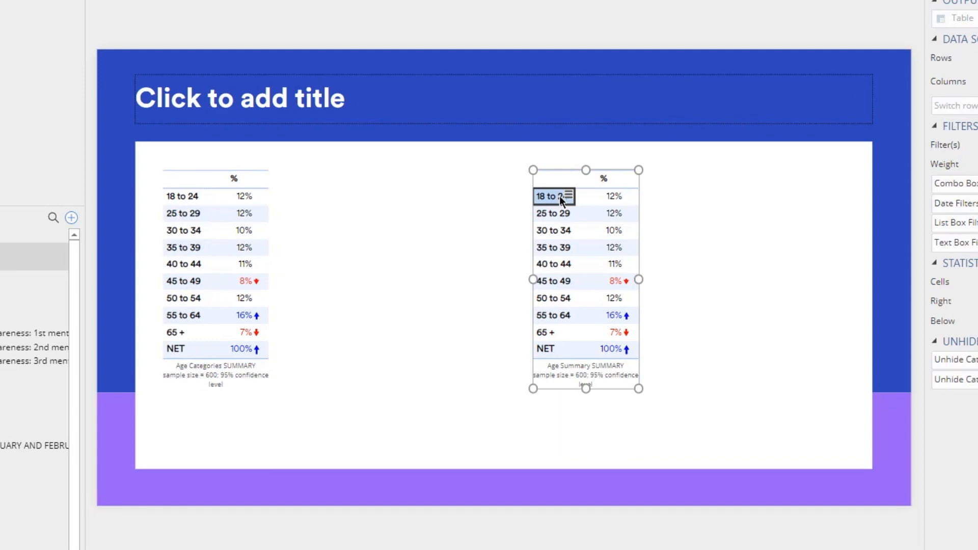
shift+click(560, 264)
right_click(560, 265)
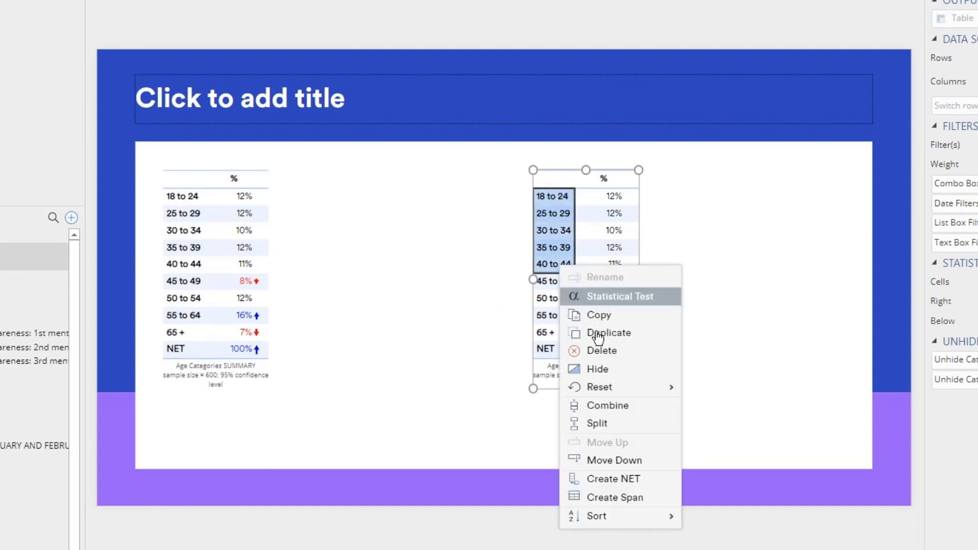
click(619, 406)
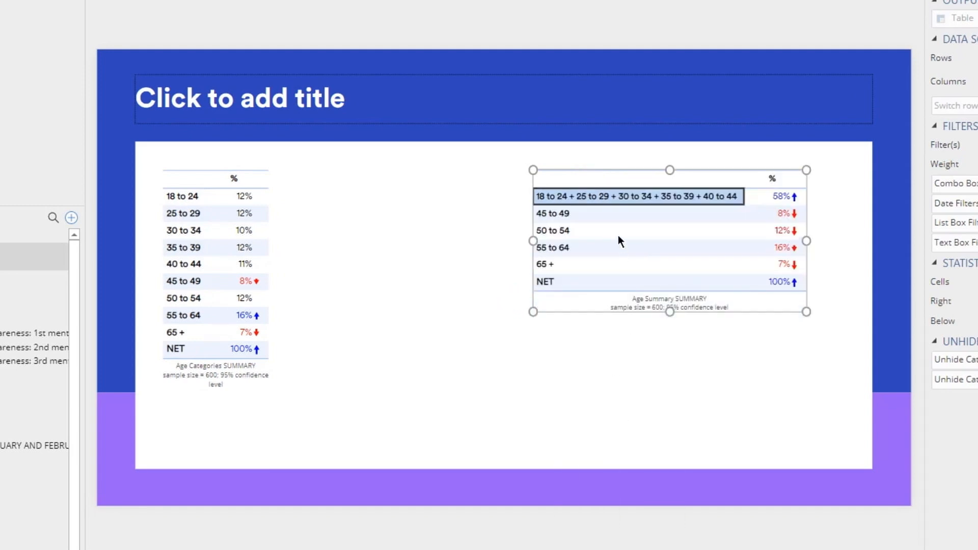
right_click(610, 201)
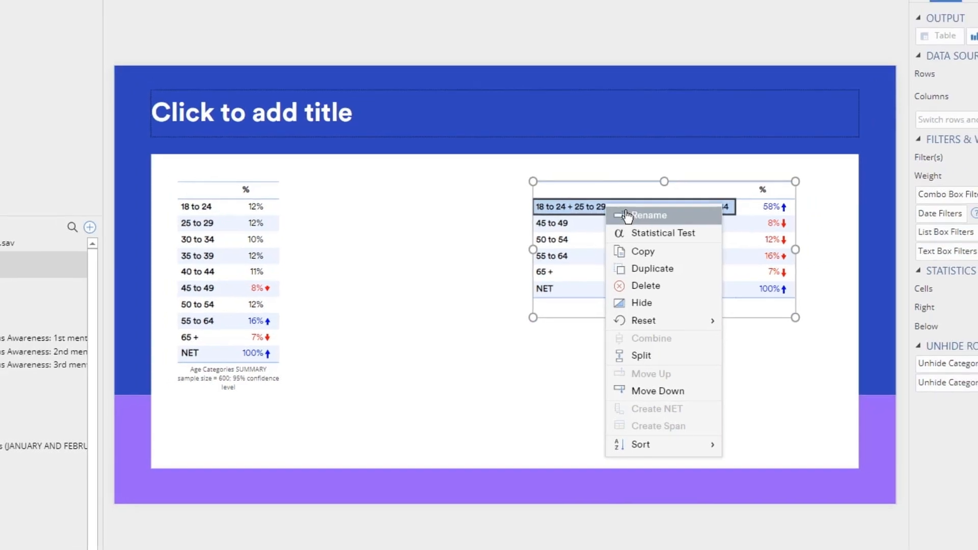
click(626, 215)
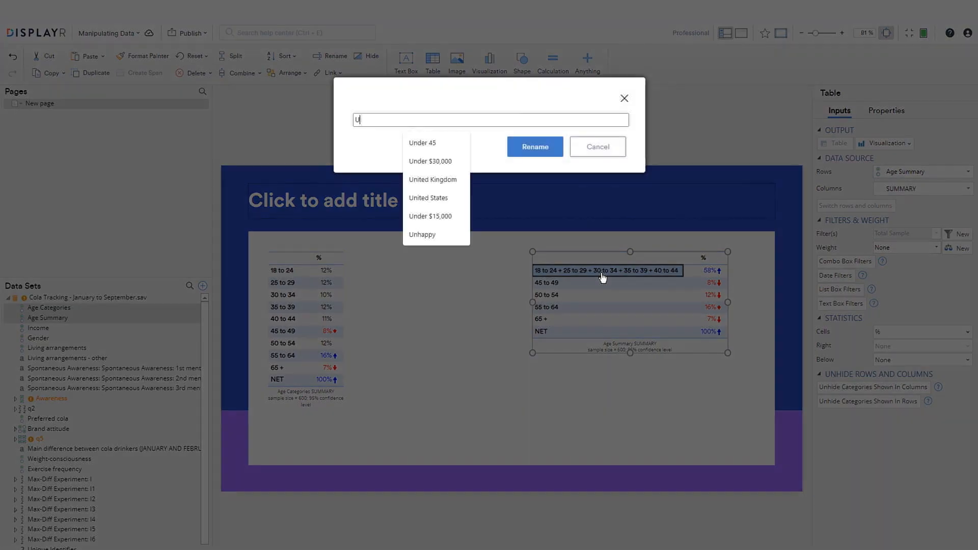
text(Under 45)
key(Return)
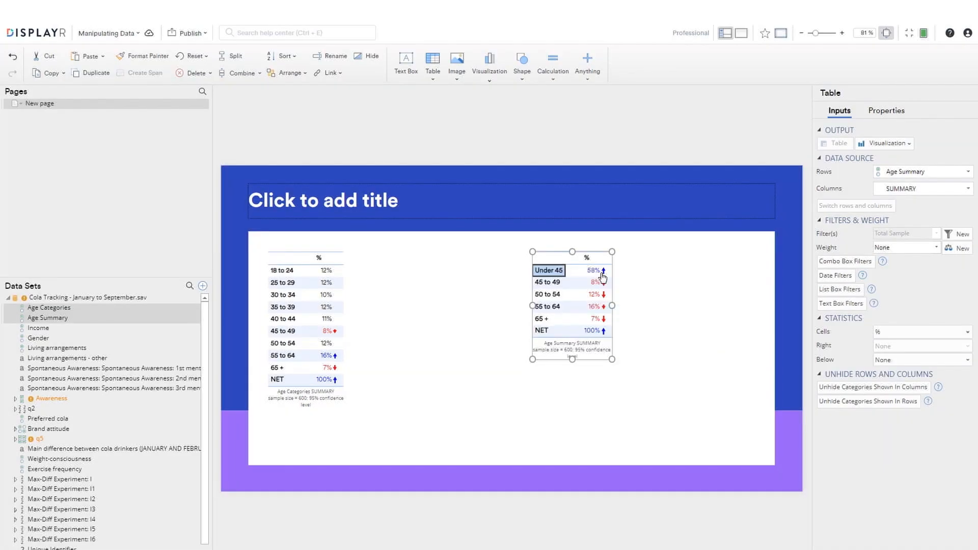
Combine the categories from 45 to 49 through 65 + in the Age Summary table and rename the result 45 and over.
click(554, 286)
shift+click(541, 318)
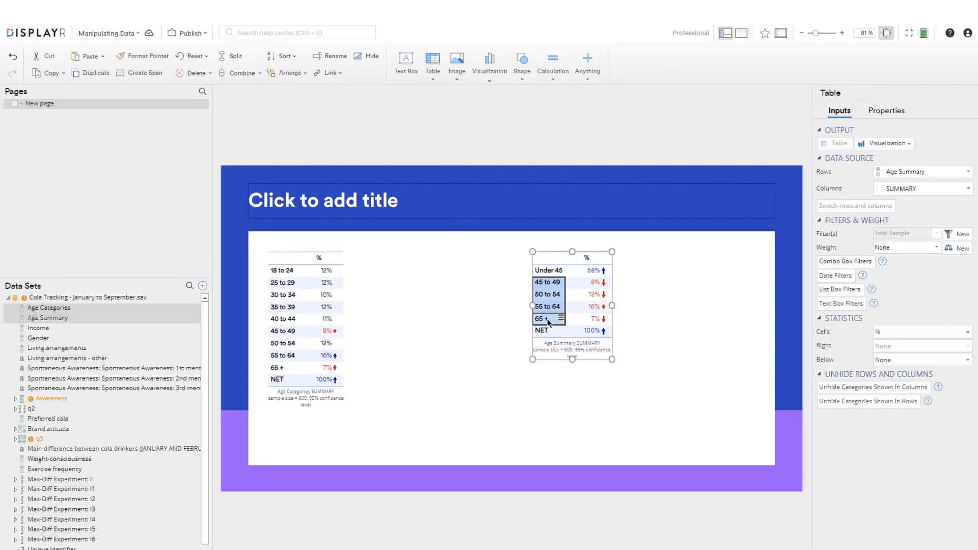
right_click(548, 320)
click(581, 418)
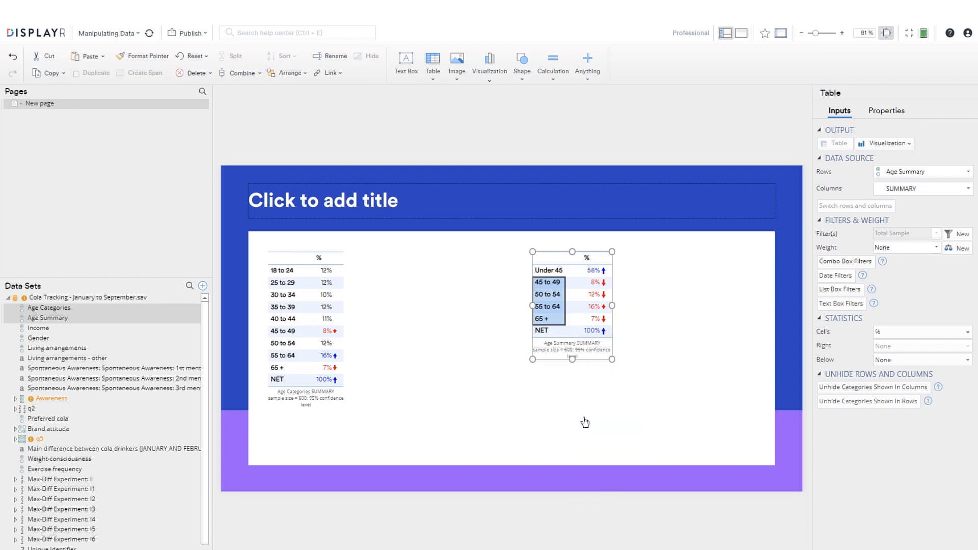
right_click(575, 286)
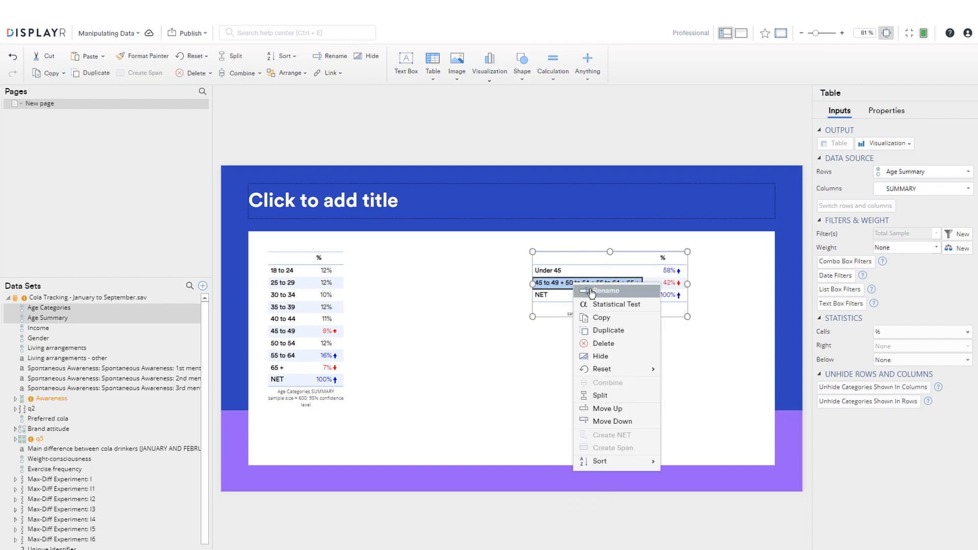
click(591, 293)
text(45 and over)
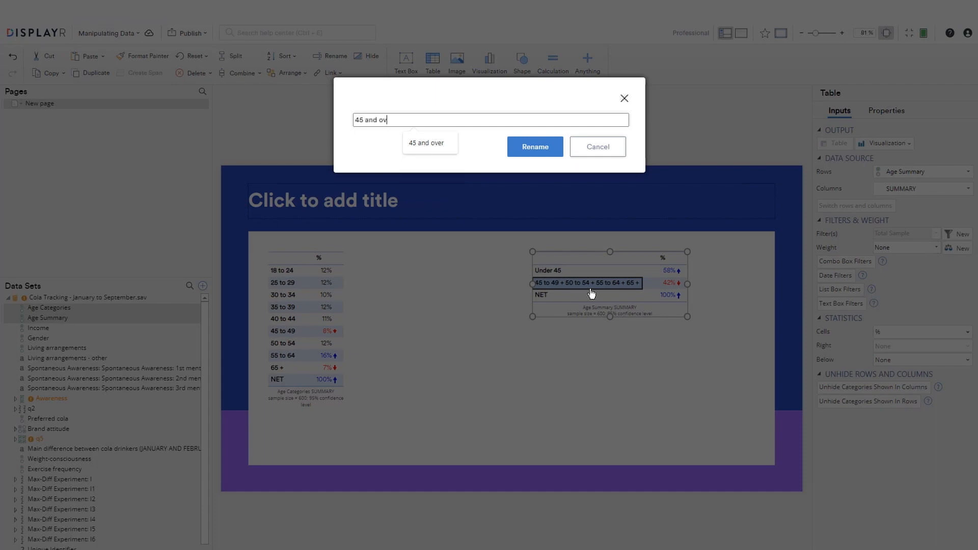
key(Return)
click(586, 338)
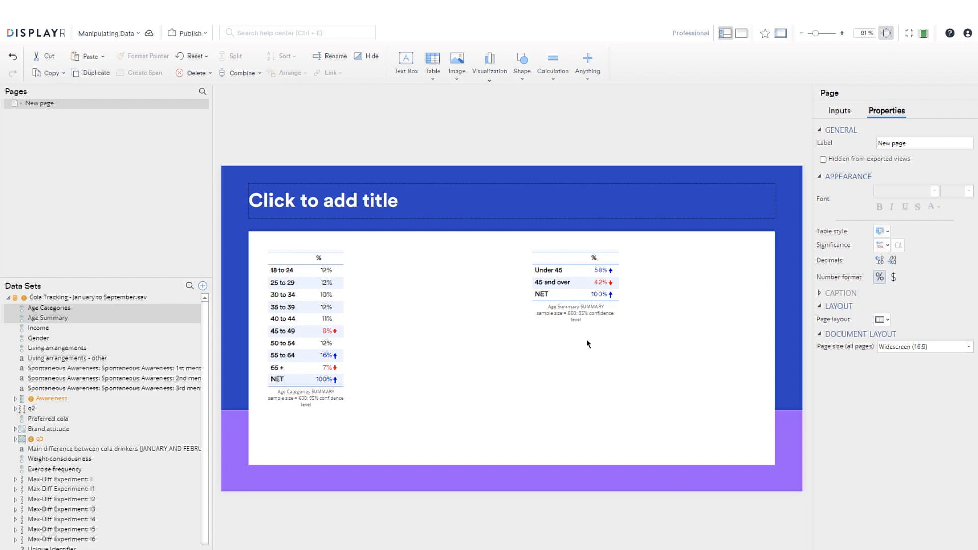
Enter "Age and Age Summary" as the page title.
click(399, 205)
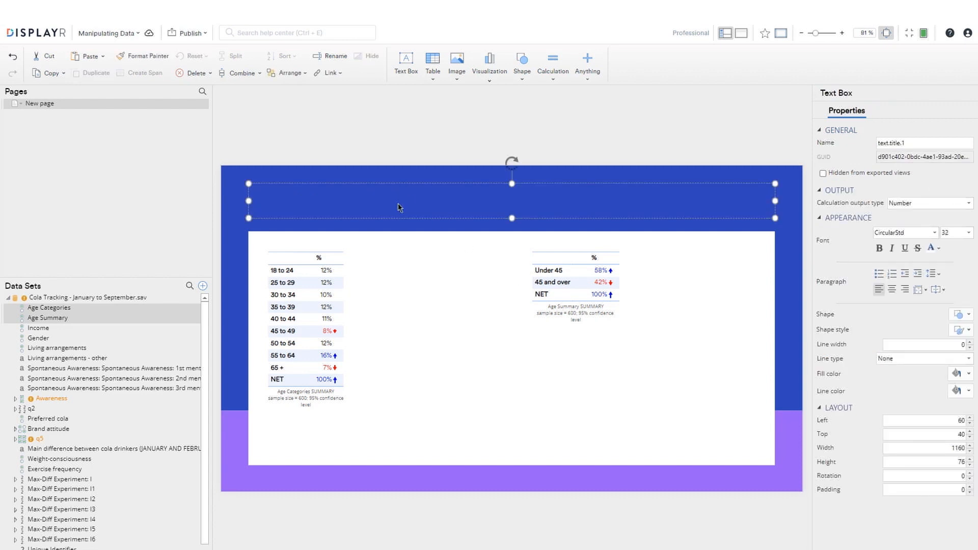
text(Age and Age Summ)
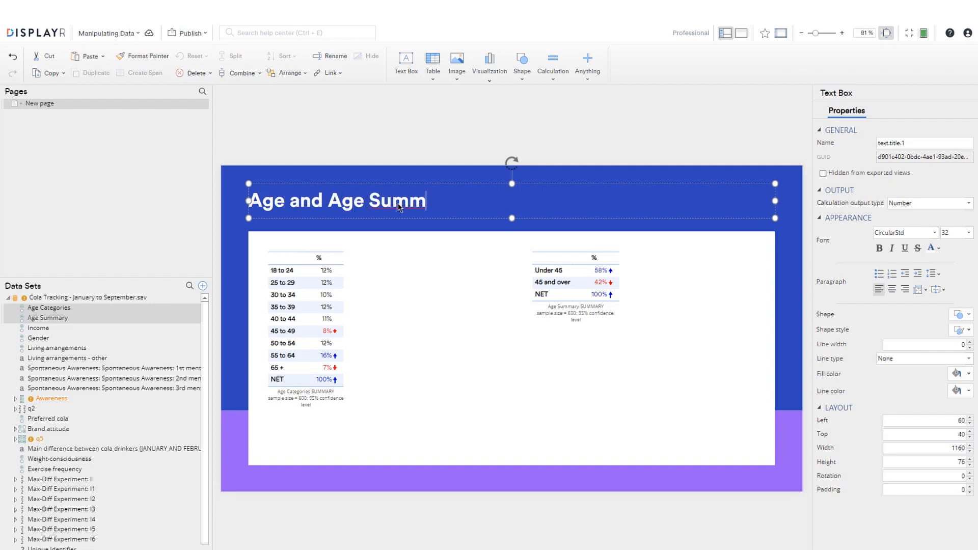
text(ary)
click(373, 300)
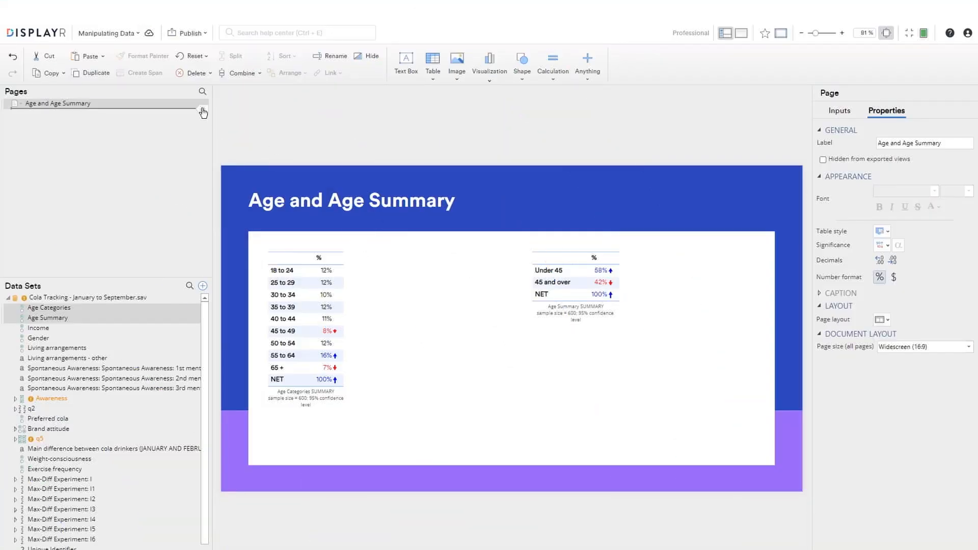
Add a Title Only page after the age page and title it "Brand Attitude".
click(203, 106)
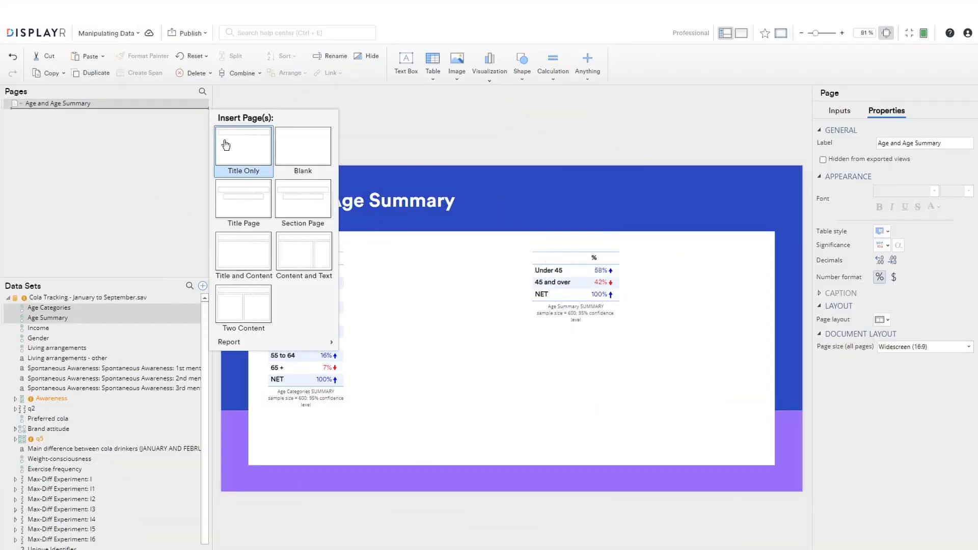
click(225, 146)
click(286, 199)
text(Brand)
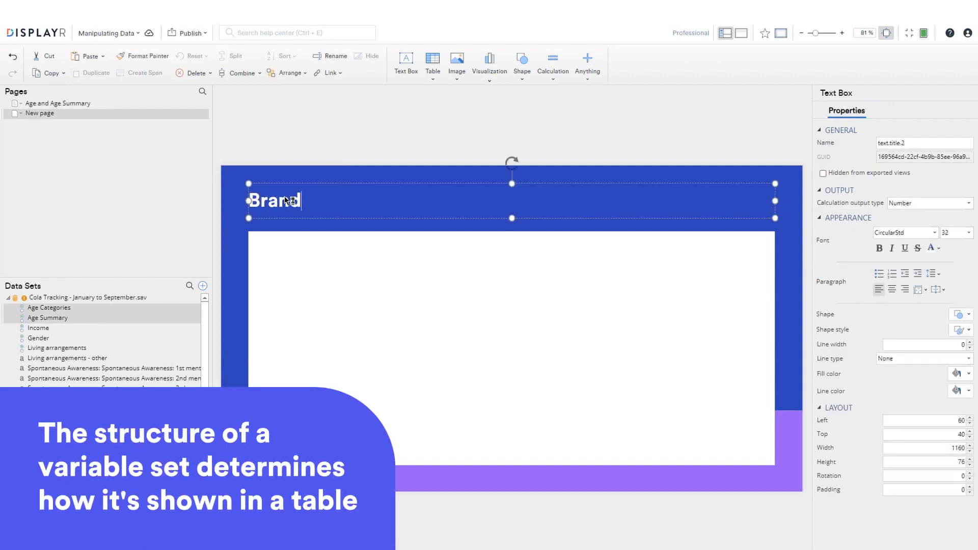
text( Attitude)
click(354, 277)
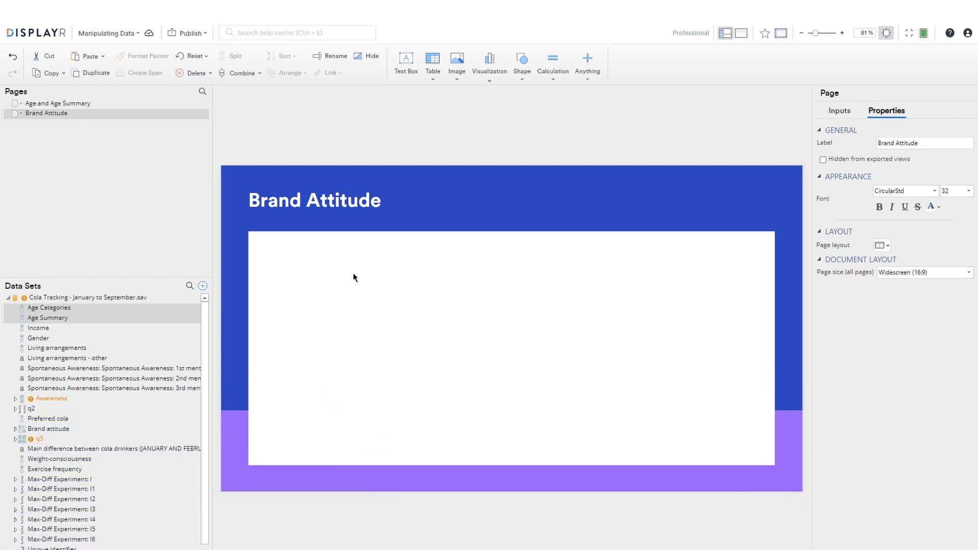
Add a Brand attitude table to the page and change the variable set's structure to Binary - Multi: Non-mutually exclusive categories.
drag(49, 429, 294, 257)
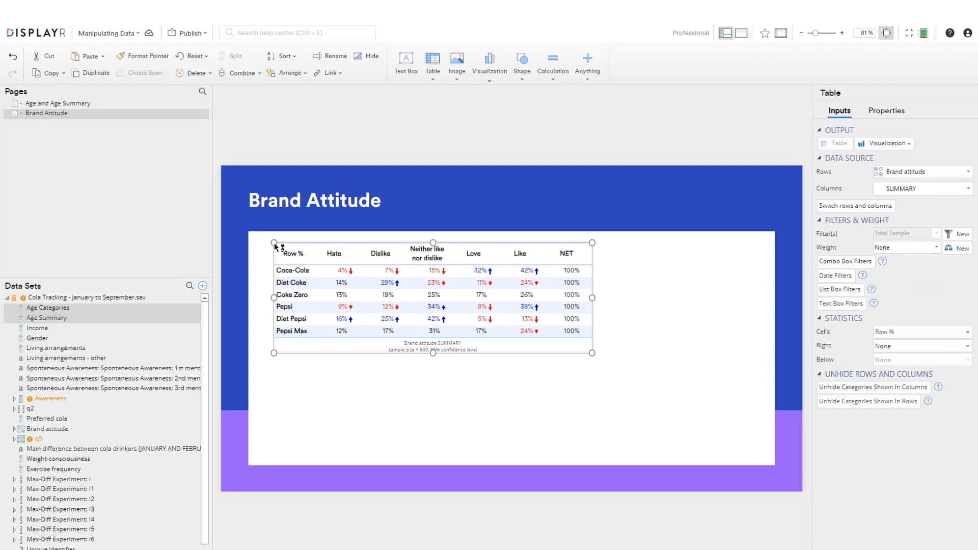
click(119, 428)
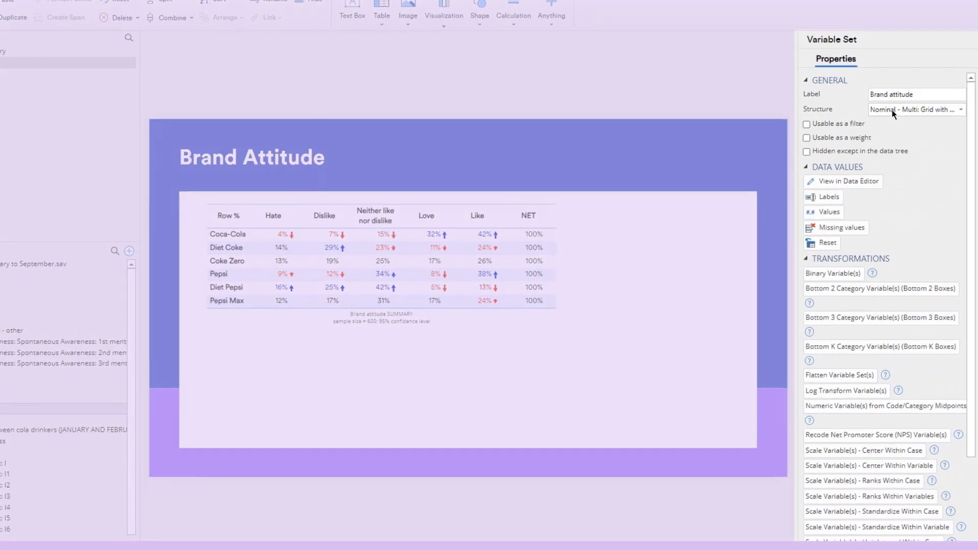
click(897, 158)
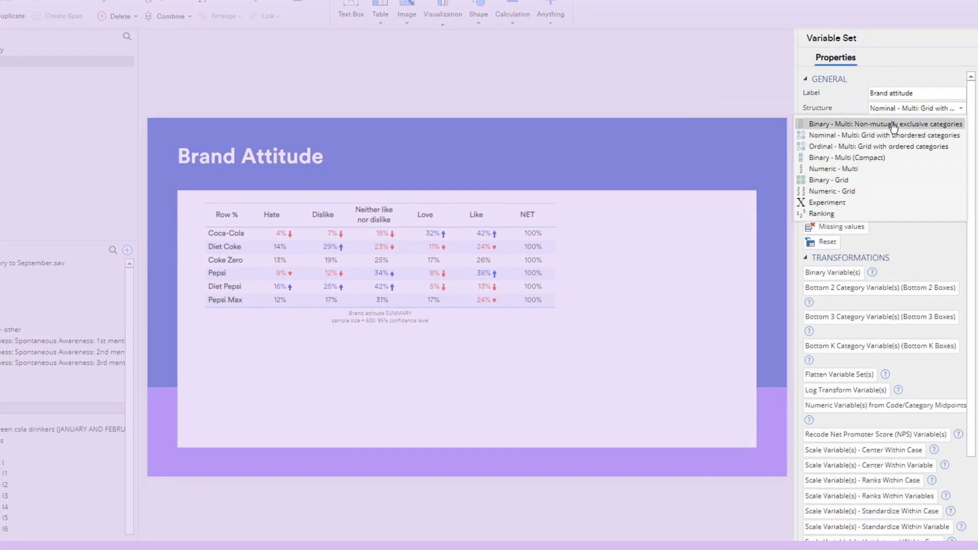
click(892, 126)
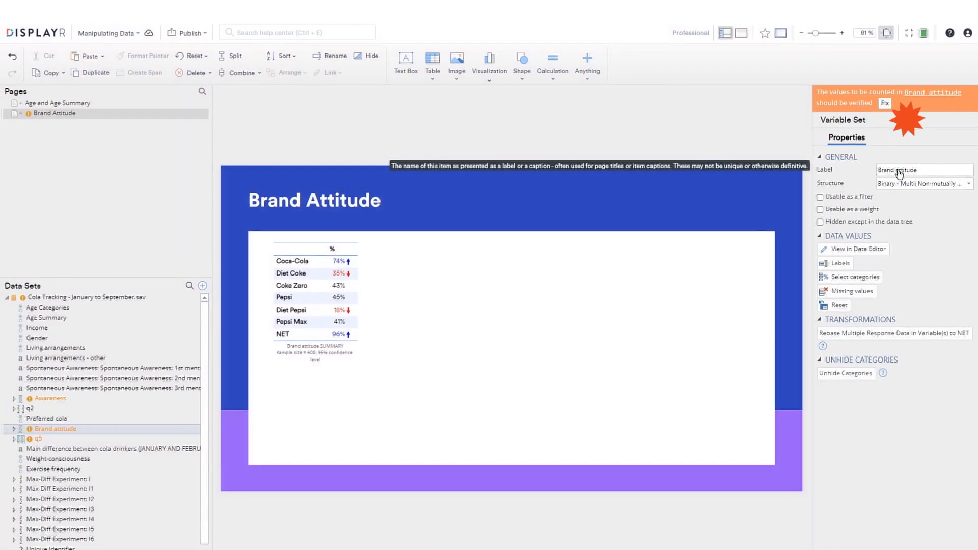
Verify Love and Like as the counted values for Brand attitude and change the variable set's structure to Numeric - Multi.
click(878, 51)
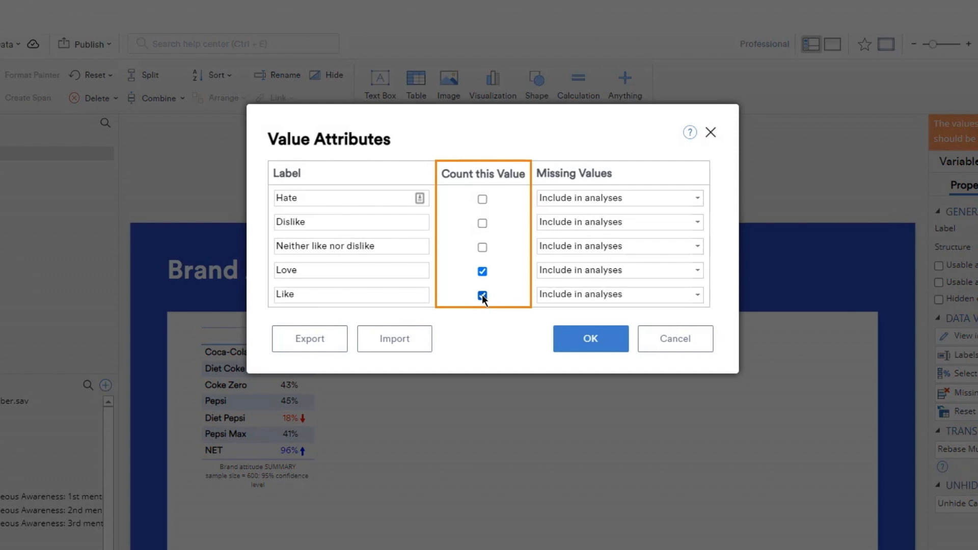
click(588, 356)
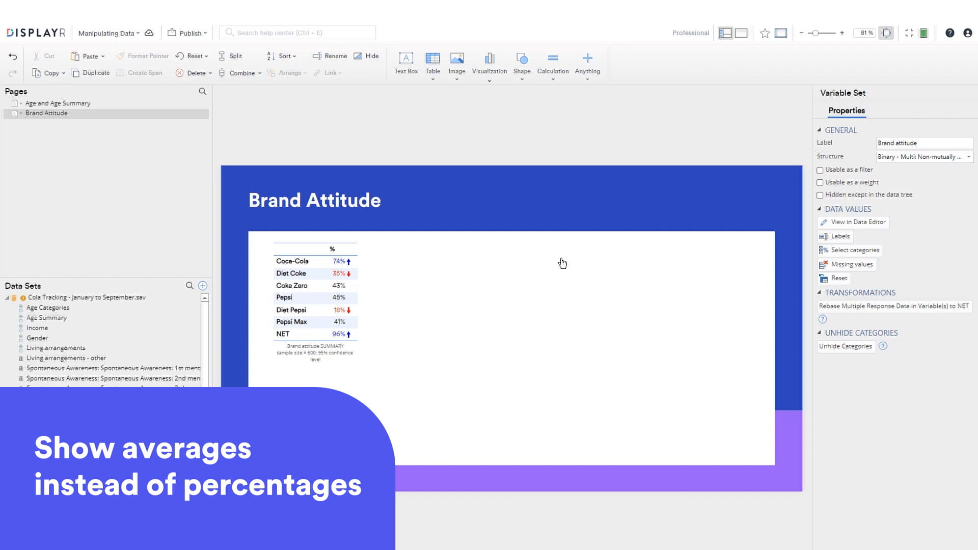
click(896, 157)
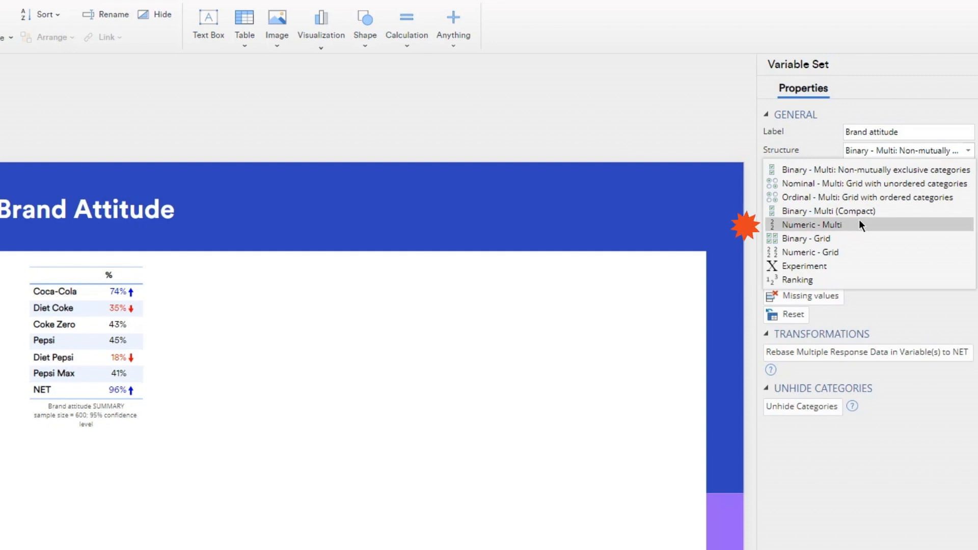
click(860, 225)
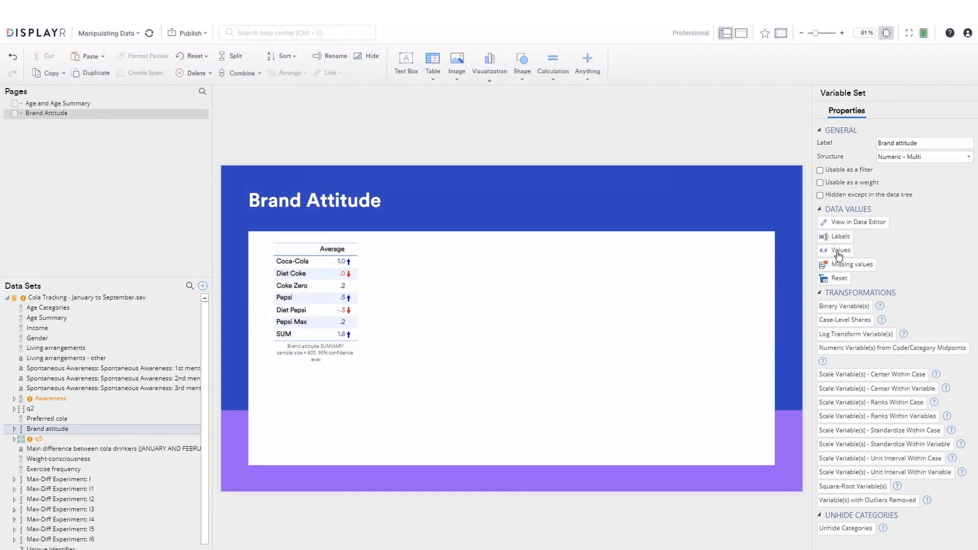
Recode the Brand attitude values to Hate 1, Dislike 2, Neither like nor dislike 3, Love 4 and Like 5, checking the original imported values.
click(838, 251)
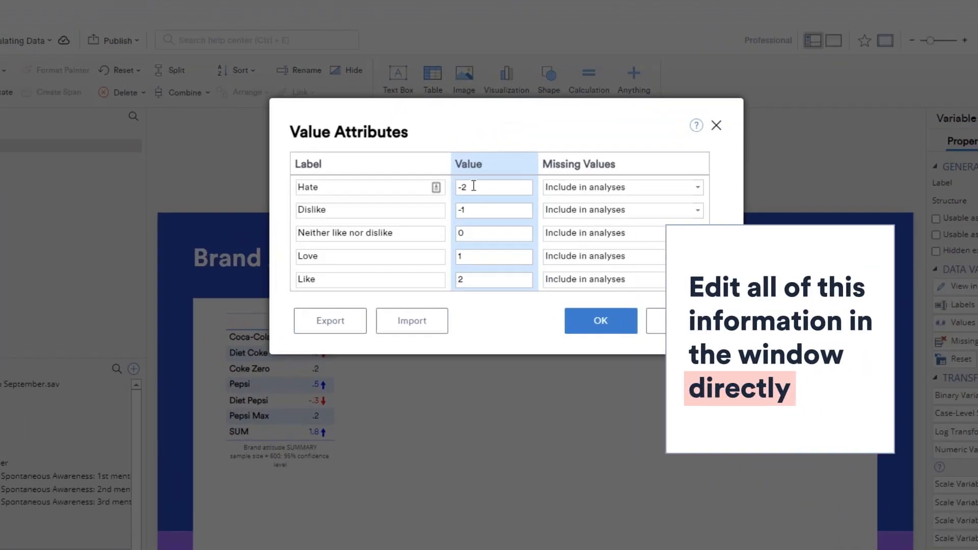
drag(472, 188, 459, 209)
text(12)
double_click(473, 233)
text(3)
double_click(483, 260)
text(4)
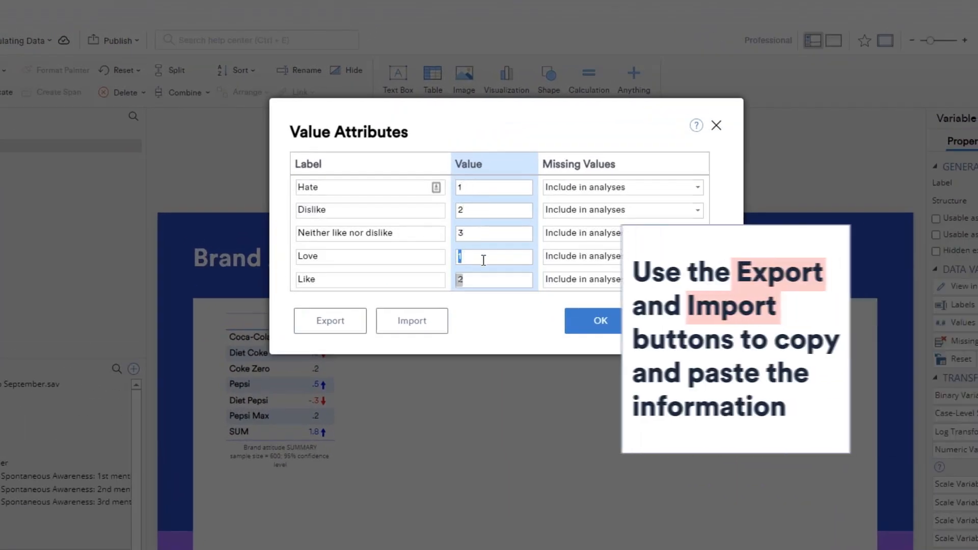
double_click(485, 278)
text(5)
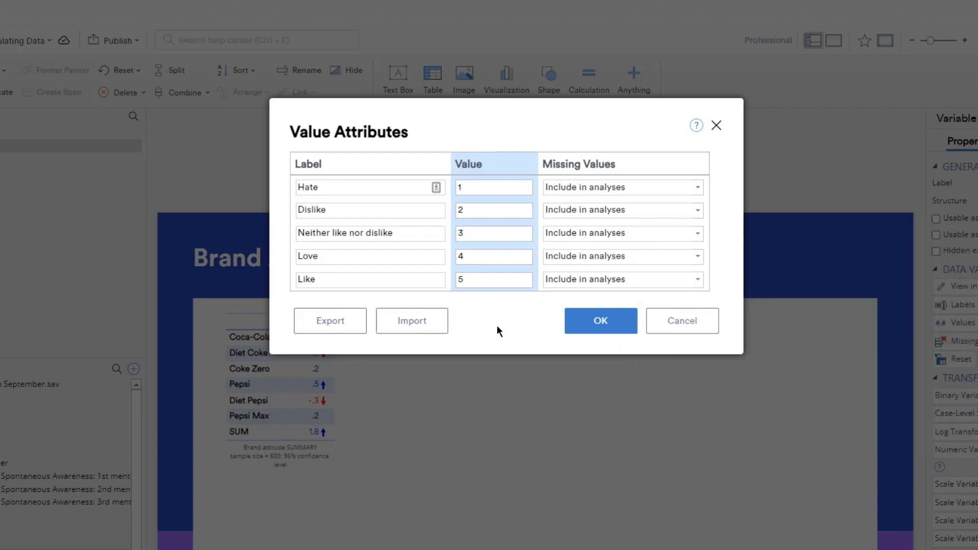
mouse_move(485, 189)
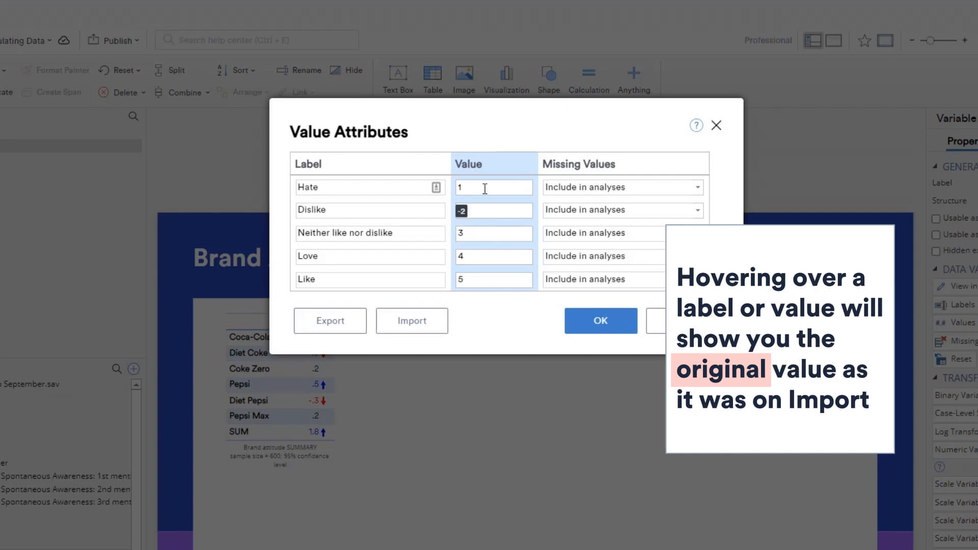
mouse_move(488, 208)
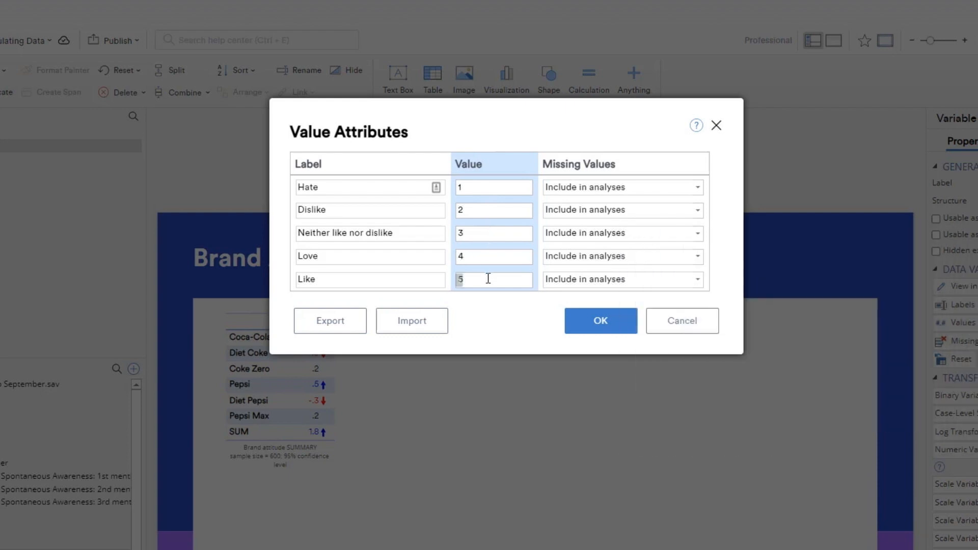
mouse_move(488, 279)
click(593, 322)
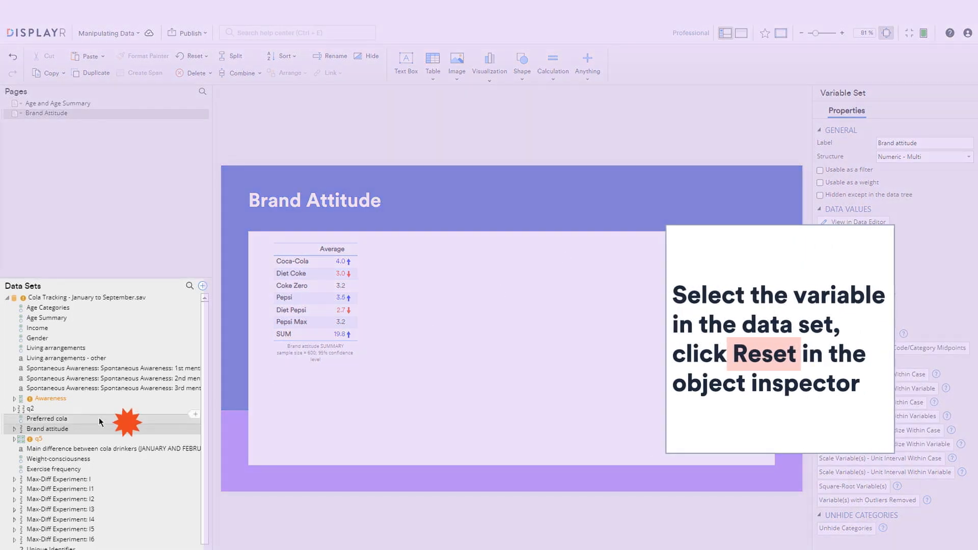
Reset the Brand attitude variable set to its original state and open the Age and Age Summary page.
click(87, 427)
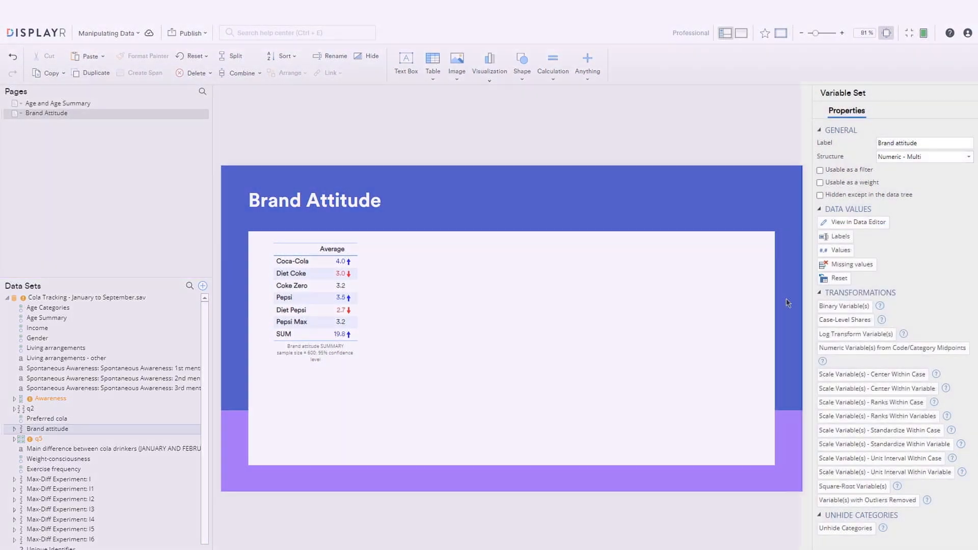
click(825, 279)
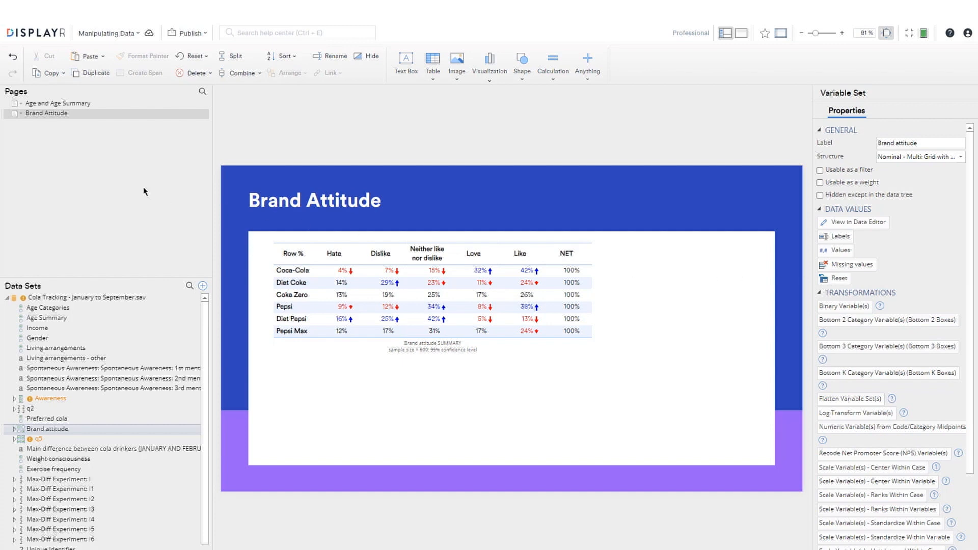
click(65, 106)
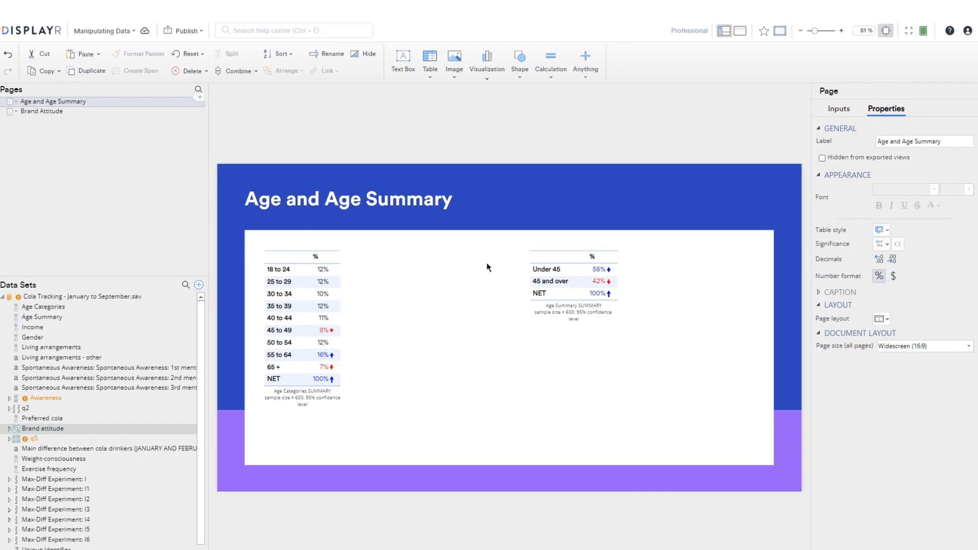